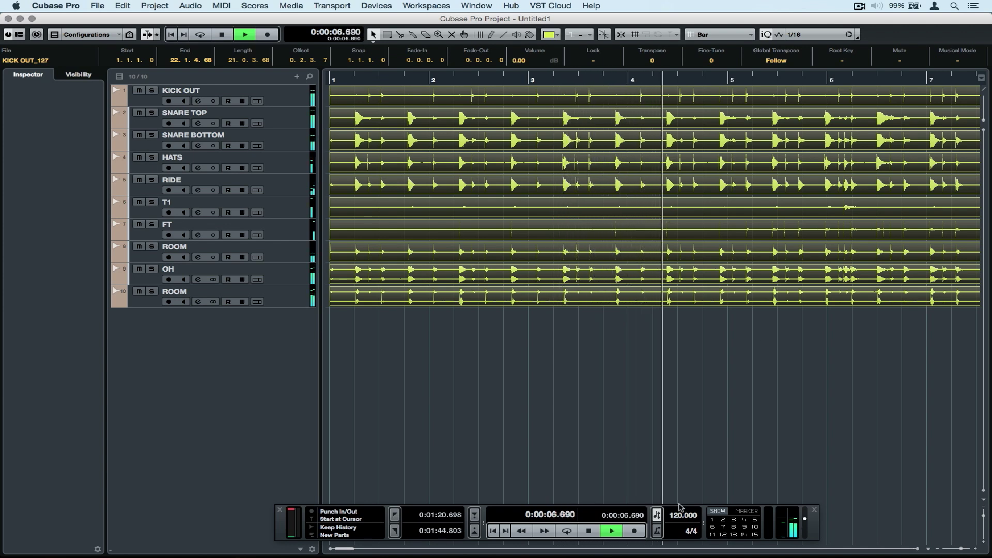
Play the drum take with the metronome on, zoomed out to the whole take, then stop and select all events
key(g)
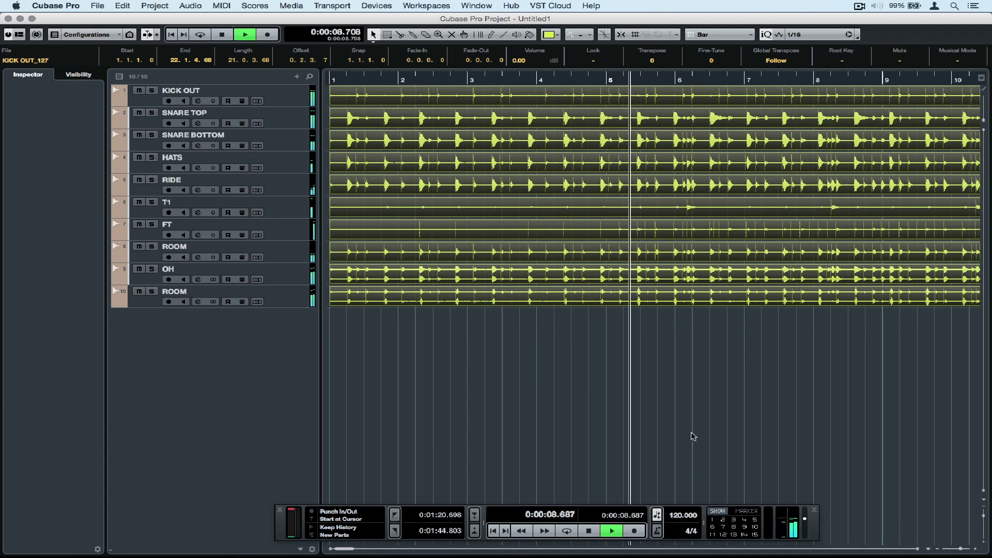
click(657, 531)
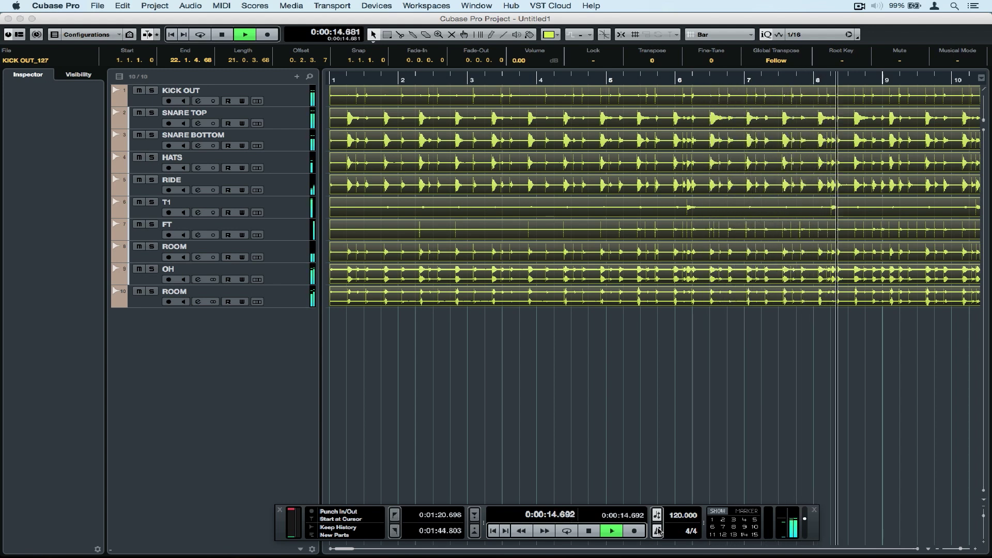
key(g)
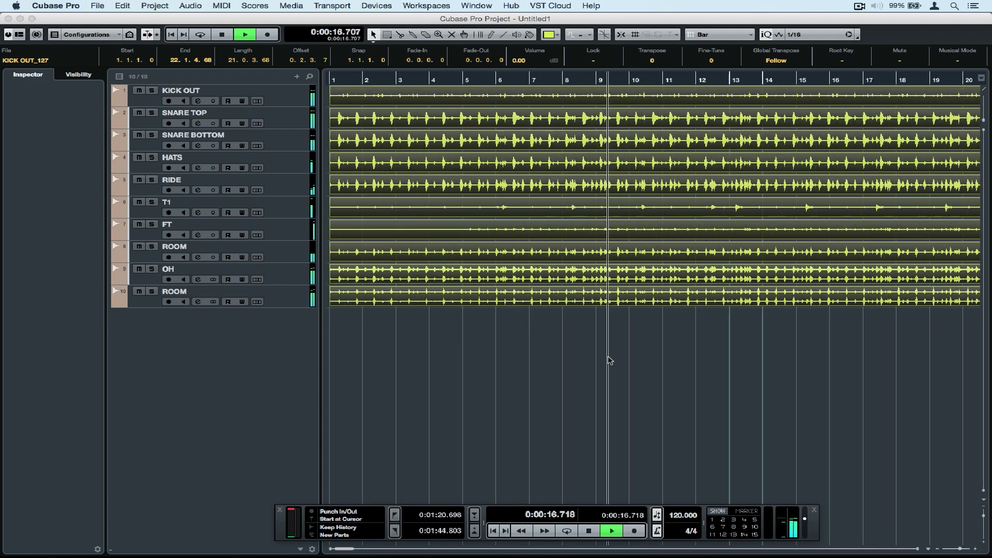
key(g)
key(space)
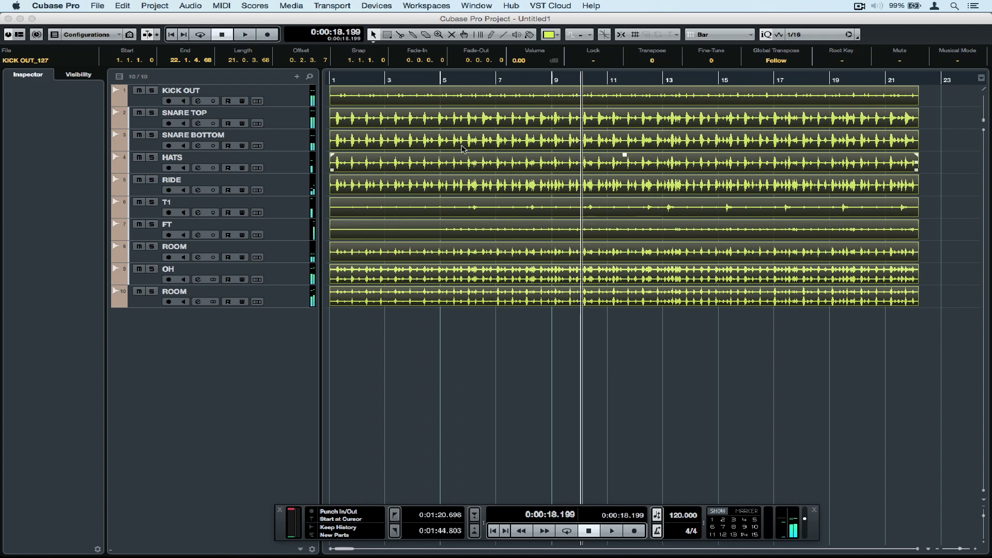
key(super+a)
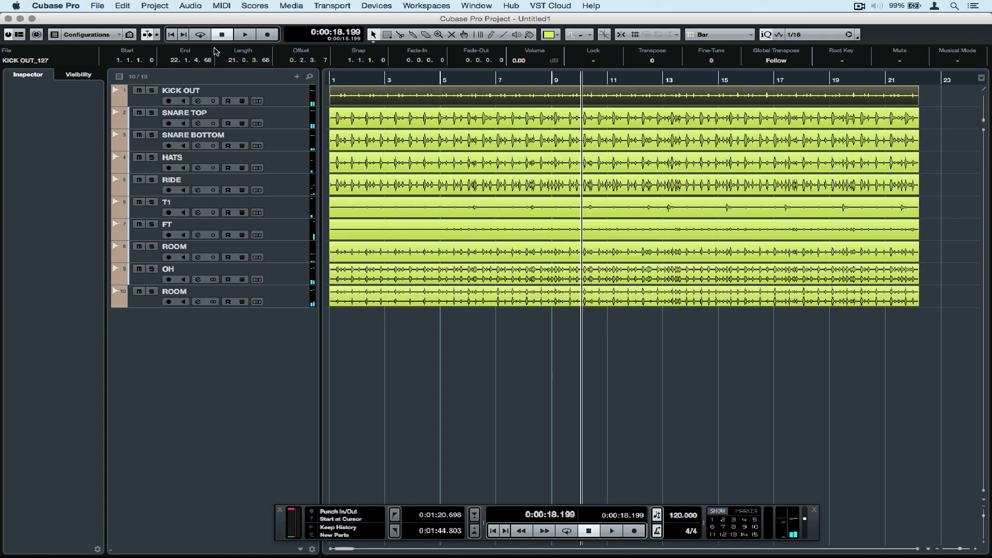
Run Tempo Detection on KICK OUT to add Signature and Tempo tracks (about 115 BPM), then play back
click(168, 8)
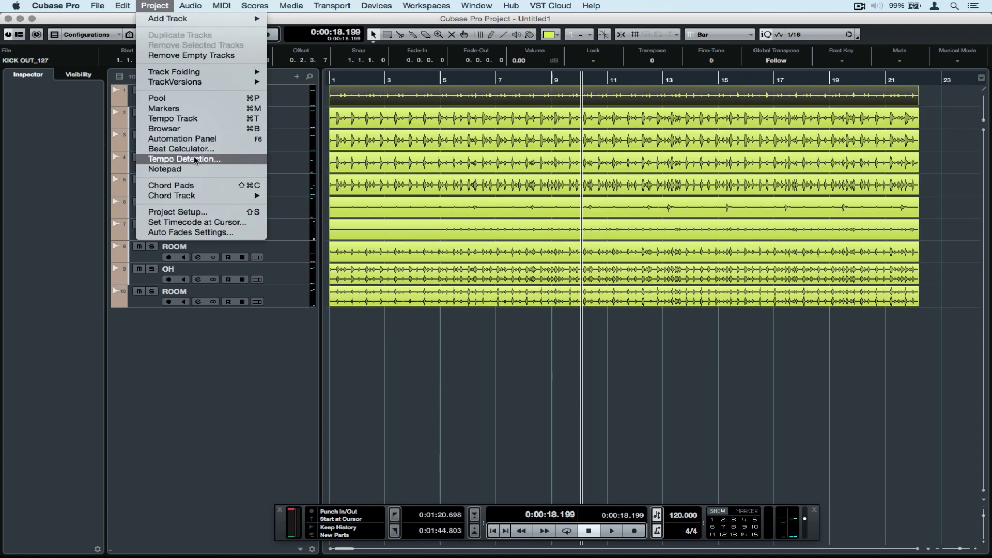
click(195, 158)
click(73, 43)
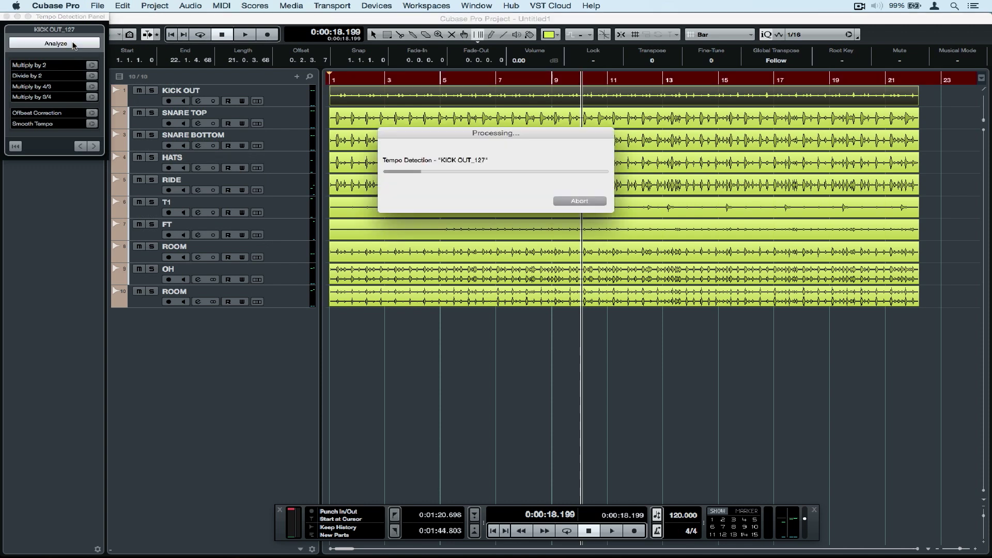
key(space)
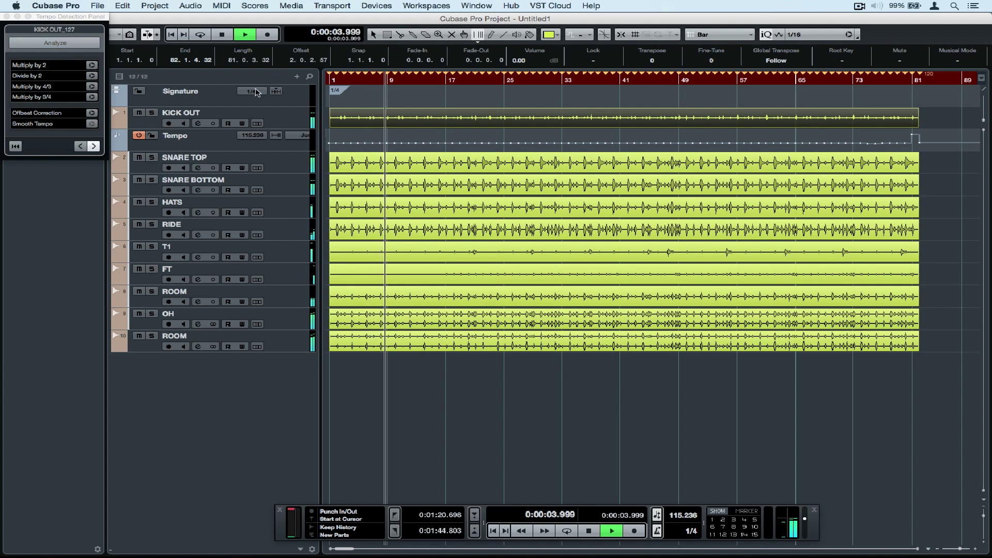
Close the Tempo Detection Panel and return to the Object Selection tool with playback stopped
key(space)
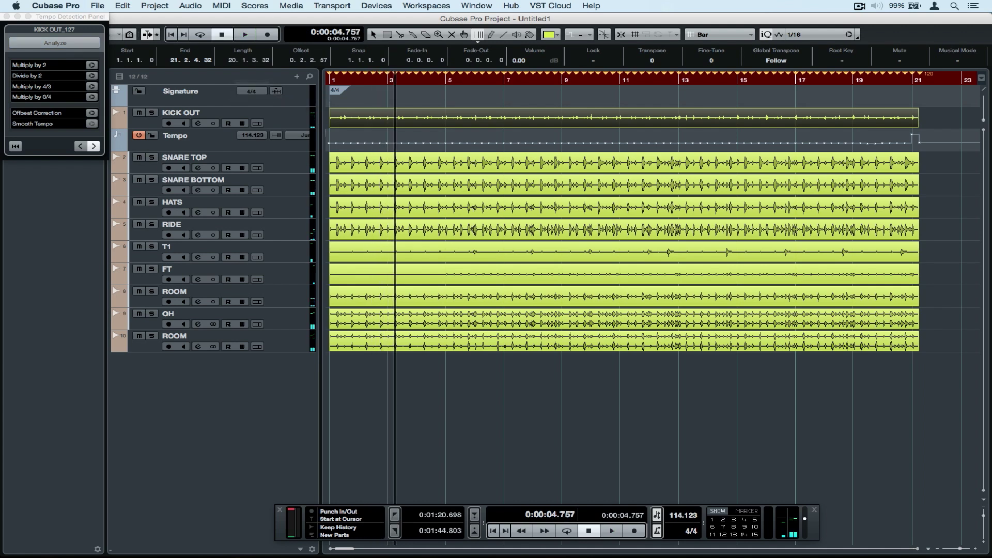
key(space)
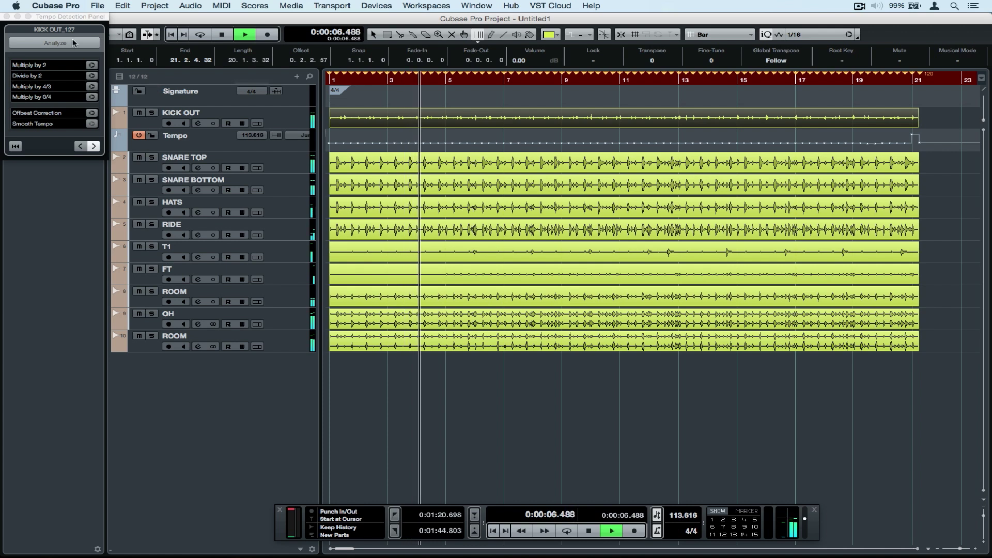
click(7, 16)
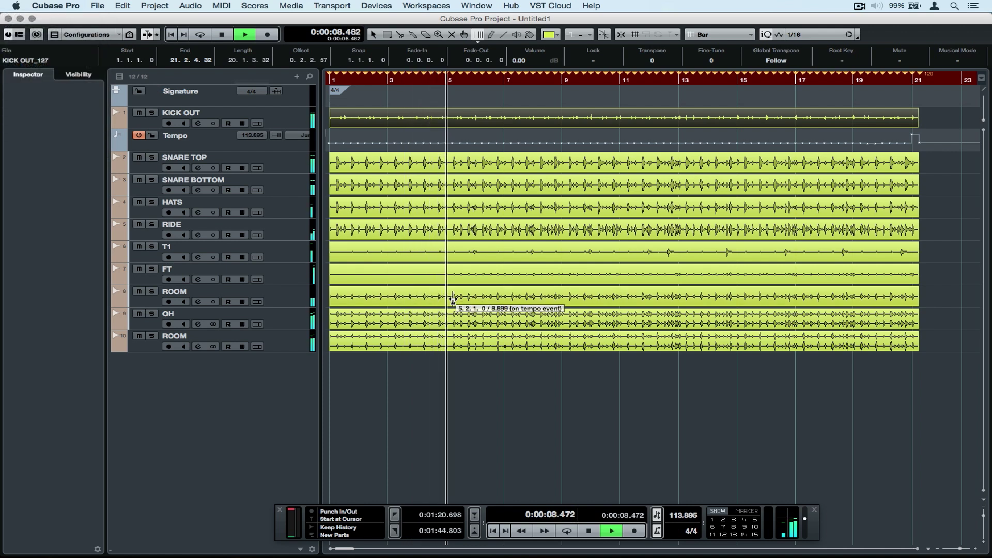
click(374, 34)
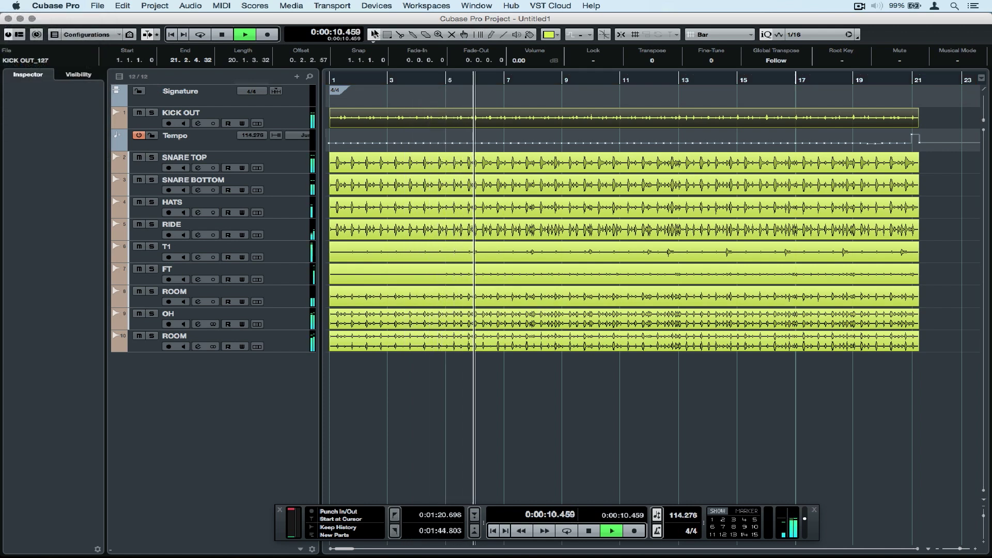
key(space)
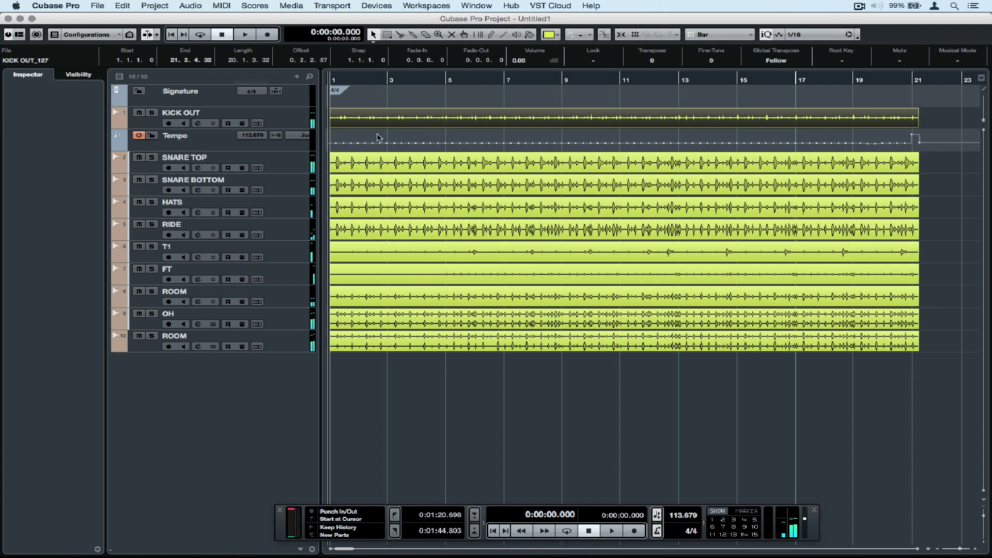
Expand the Tempo track to show its curve and move it above KICK OUT
click(208, 137)
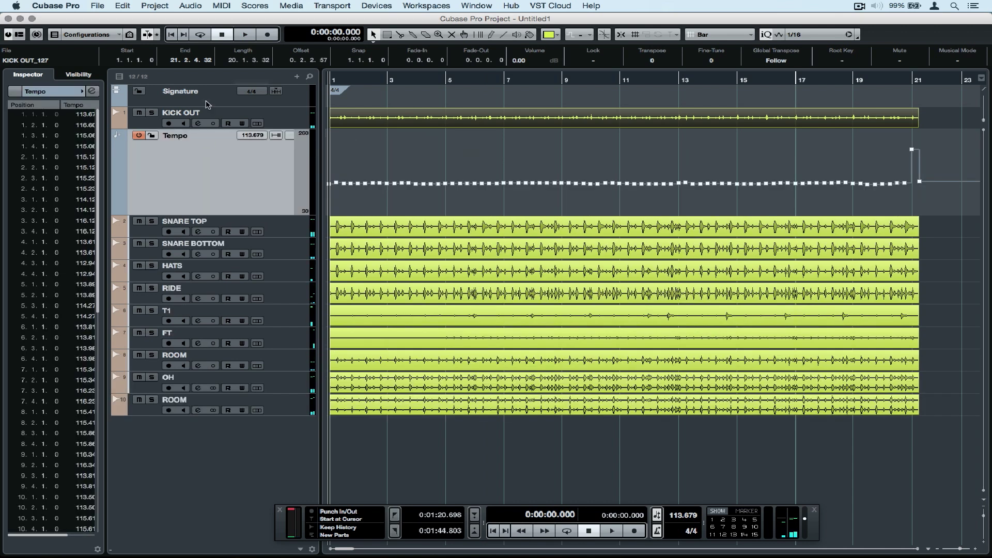
drag(199, 120, 197, 113)
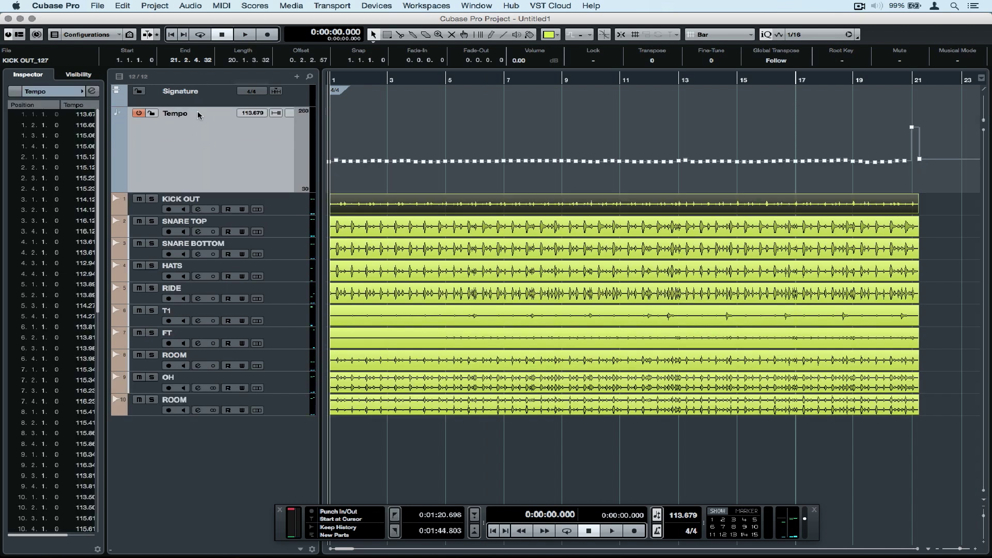
double_click(406, 203)
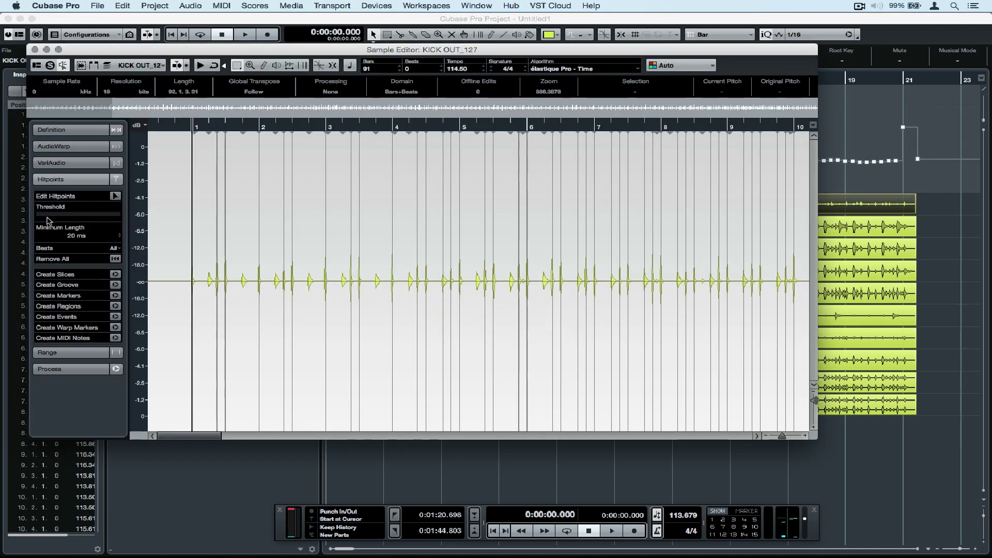
Fine-tune the KICK OUT hitpoint threshold while auditioning from around bar 7, then close the Sample Editor
drag(44, 215, 43, 217)
key(space)
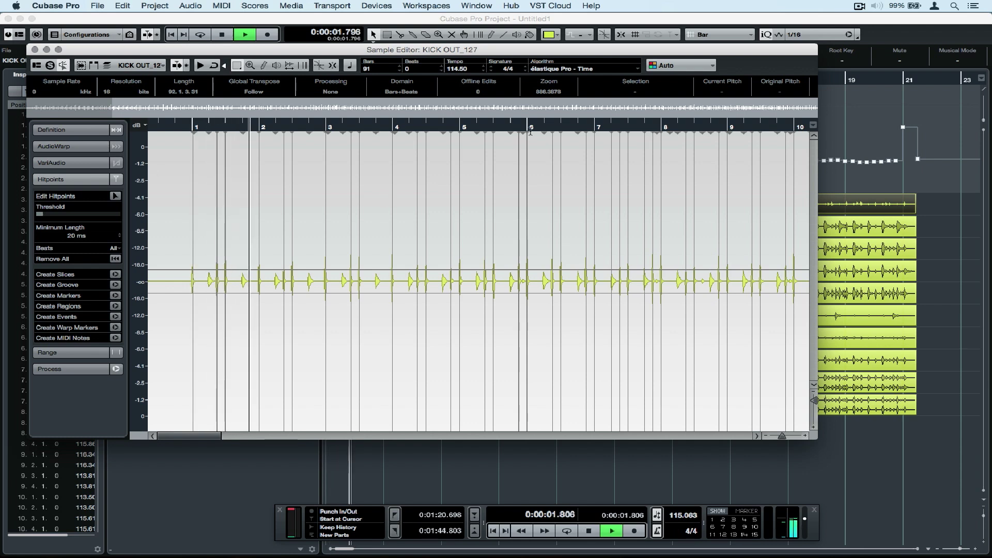
click(590, 129)
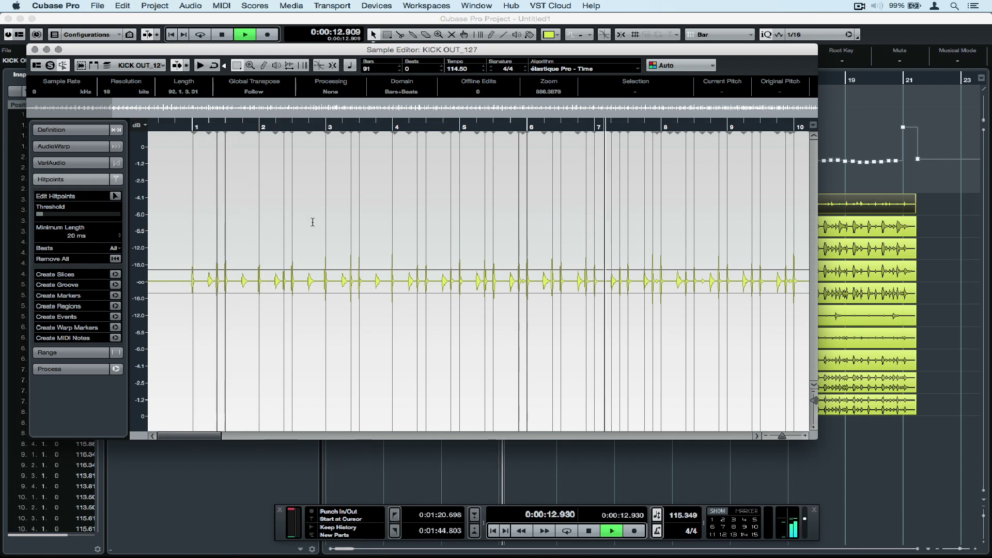
drag(45, 216, 45, 217)
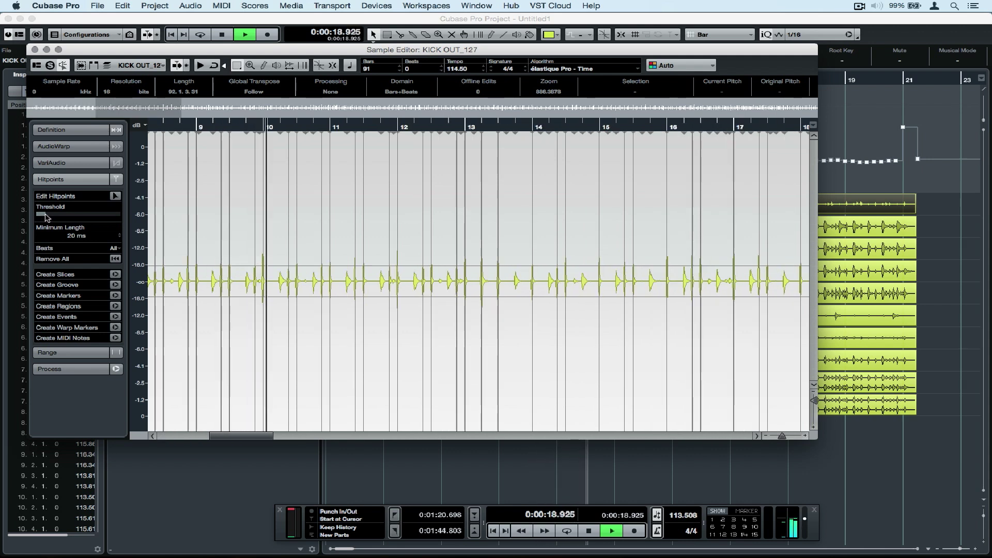
key(space)
click(36, 50)
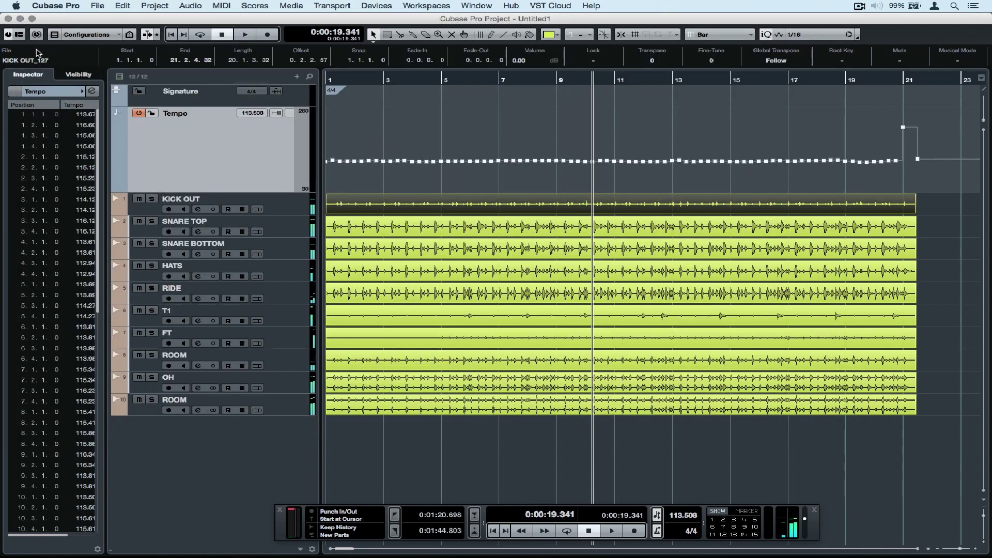
Lower the SNARE TOP hitpoint threshold in the Sample Editor, close it, and briefly play the project
double_click(398, 233)
key(g)
key(g)
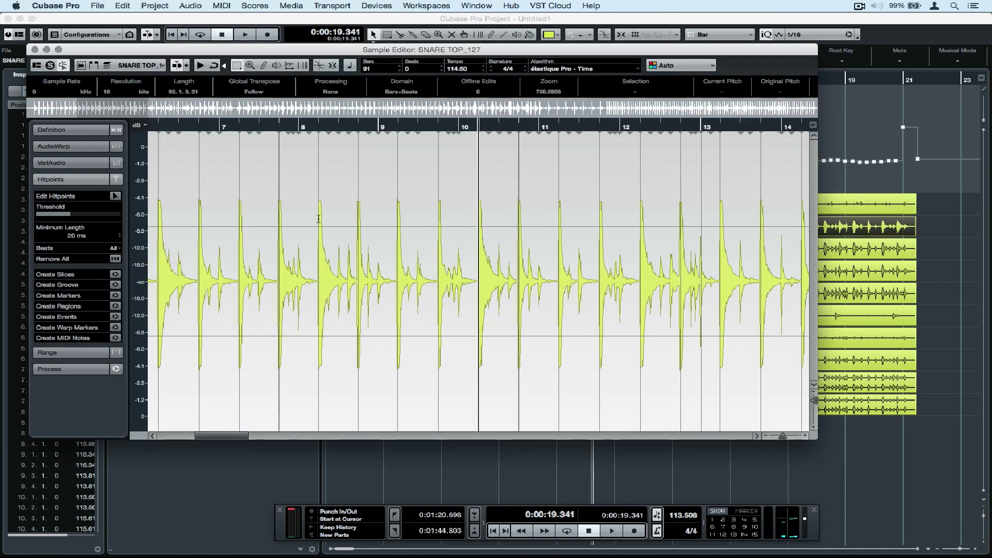
drag(72, 212, 72, 213)
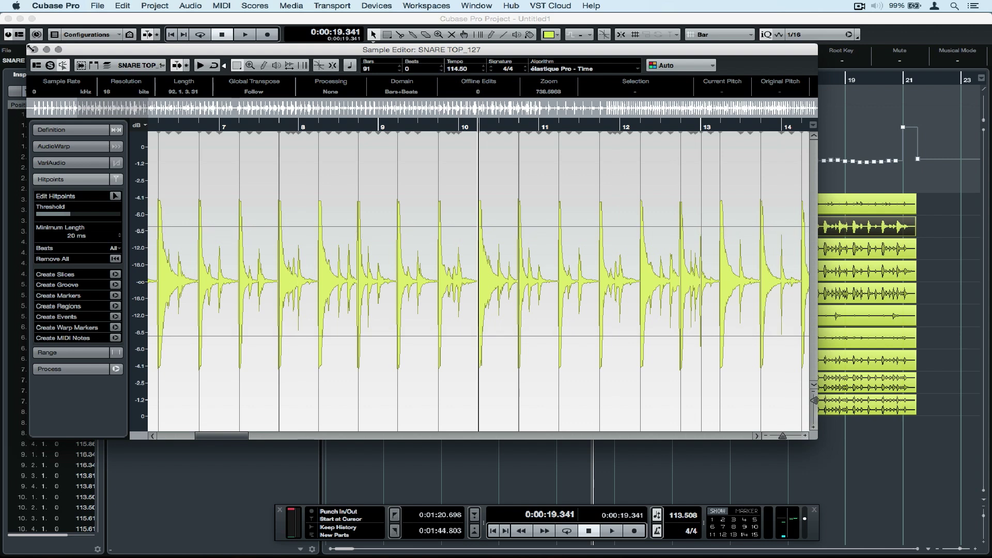
click(35, 49)
key(space)
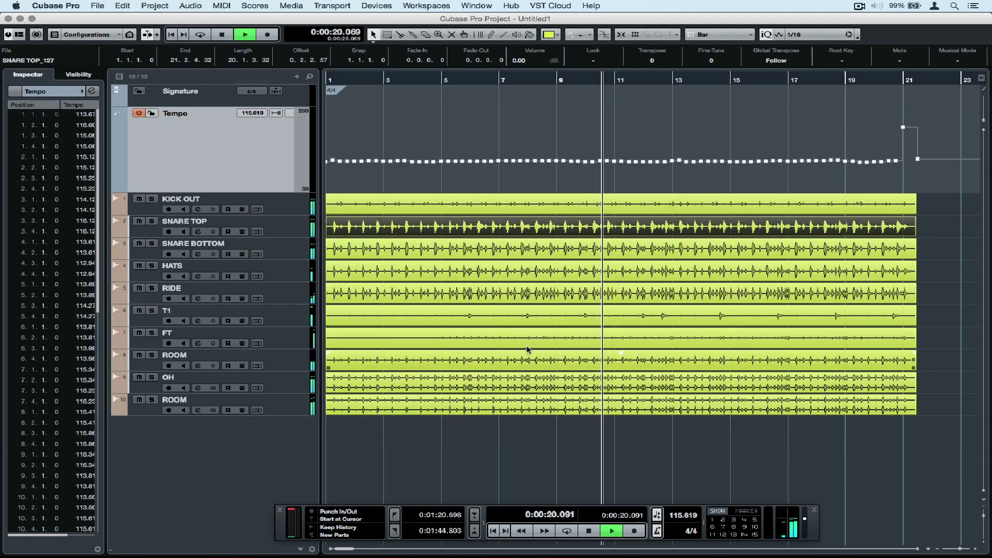
key(space)
Raise the FT_72 hitpoint threshold to drop weak hits, then close its editor and stop playback
double_click(626, 339)
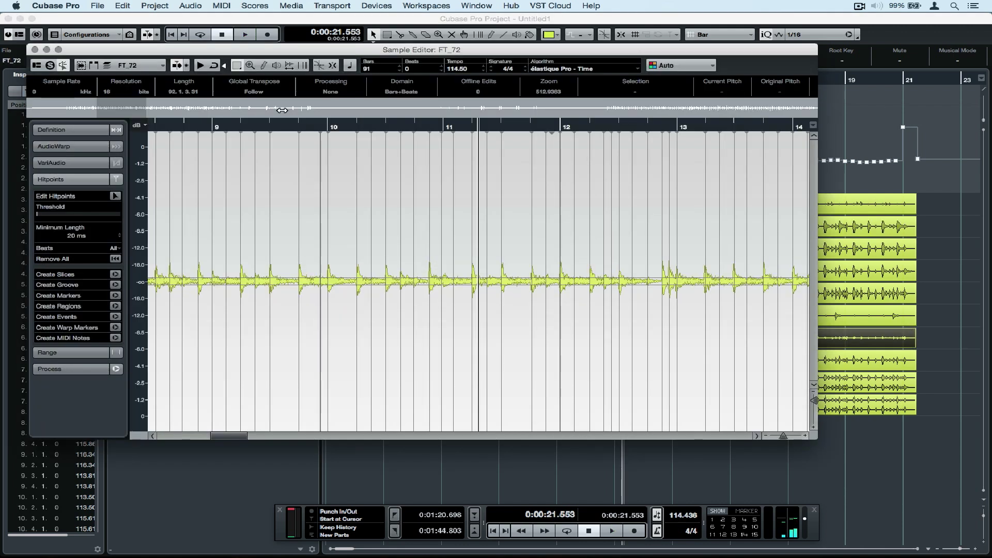
click(232, 125)
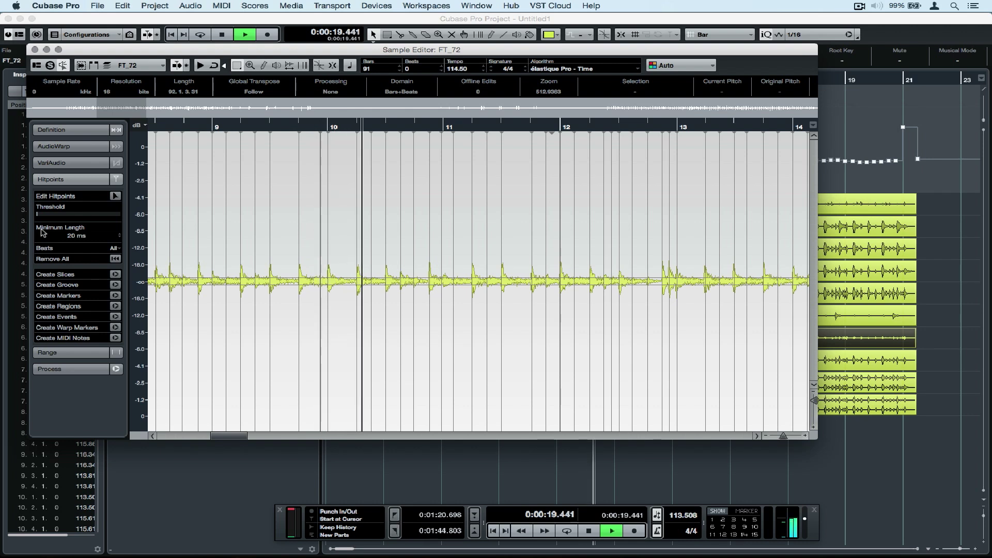
drag(37, 213, 40, 217)
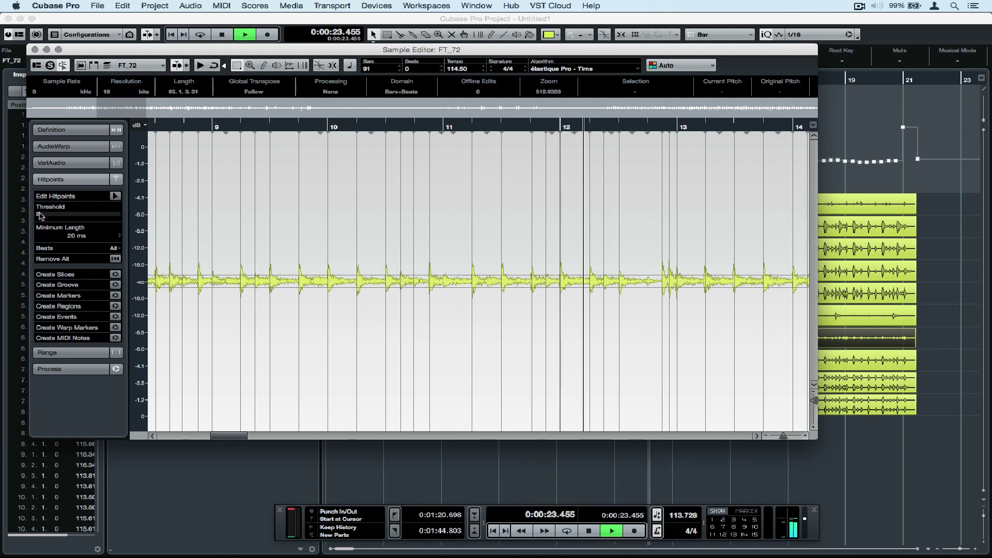
key(Return)
key(space)
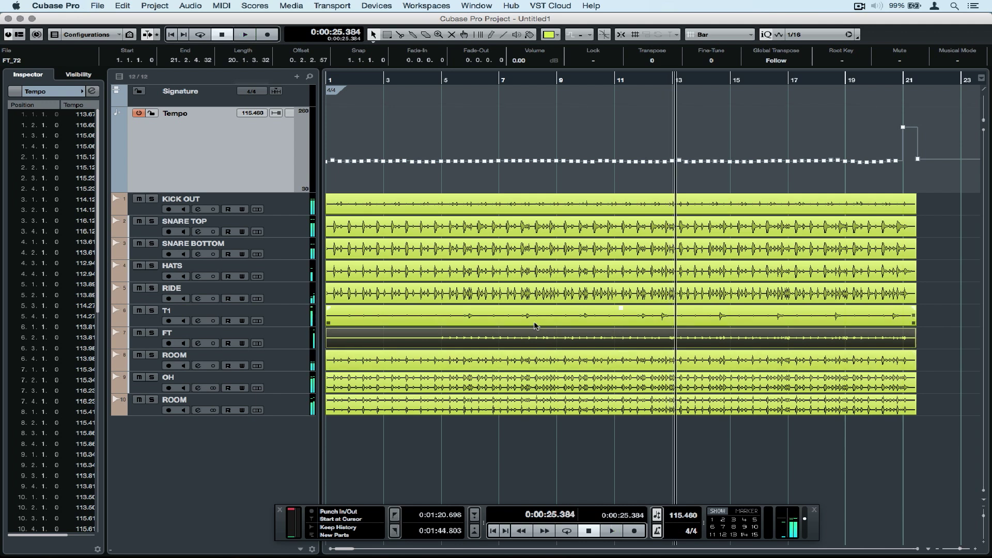
Audition the T1_118 hitpoints from bar 9 in the Sample Editor
double_click(534, 319)
click(253, 126)
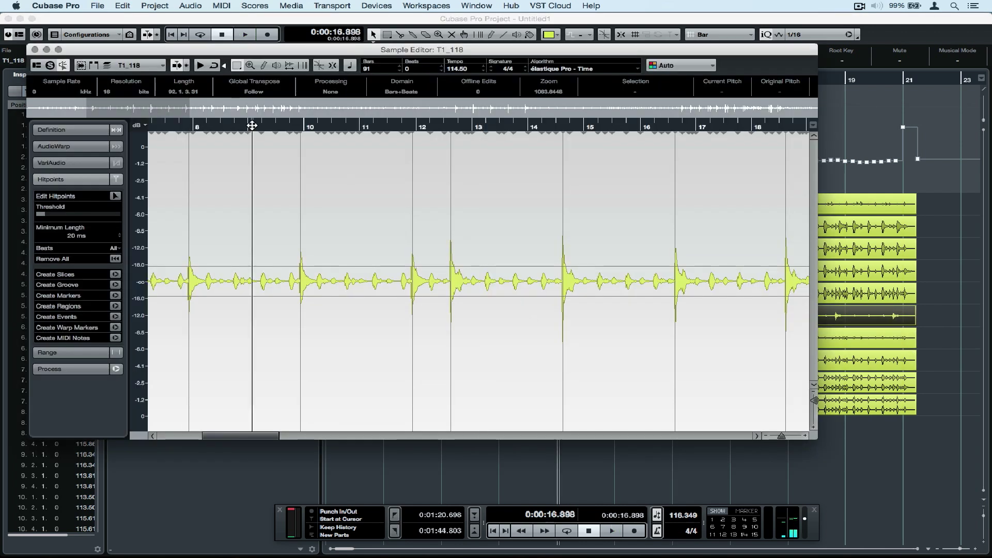
key(space)
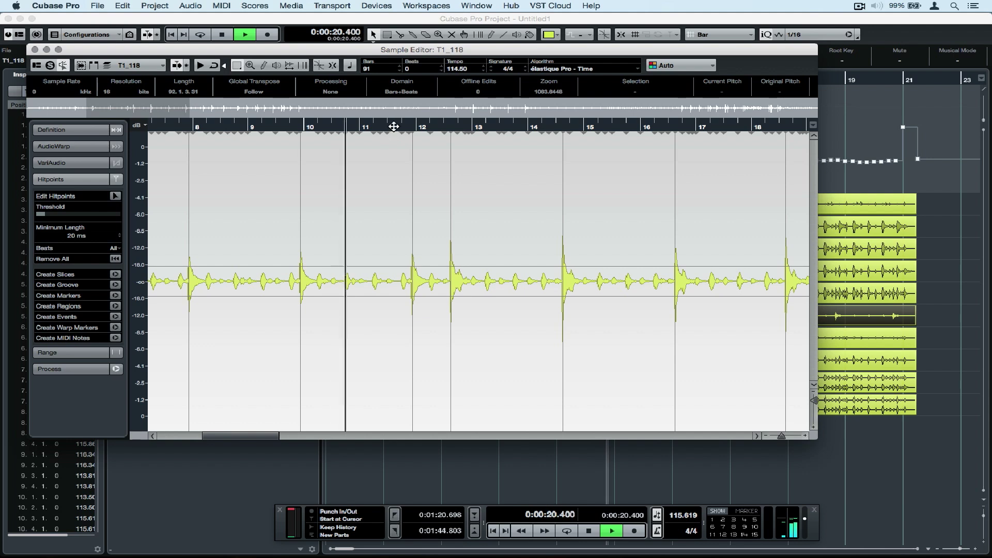
key(space)
Close the T1 editor and move tracks KICK OUT through ROOM into a new folder track
key(Return)
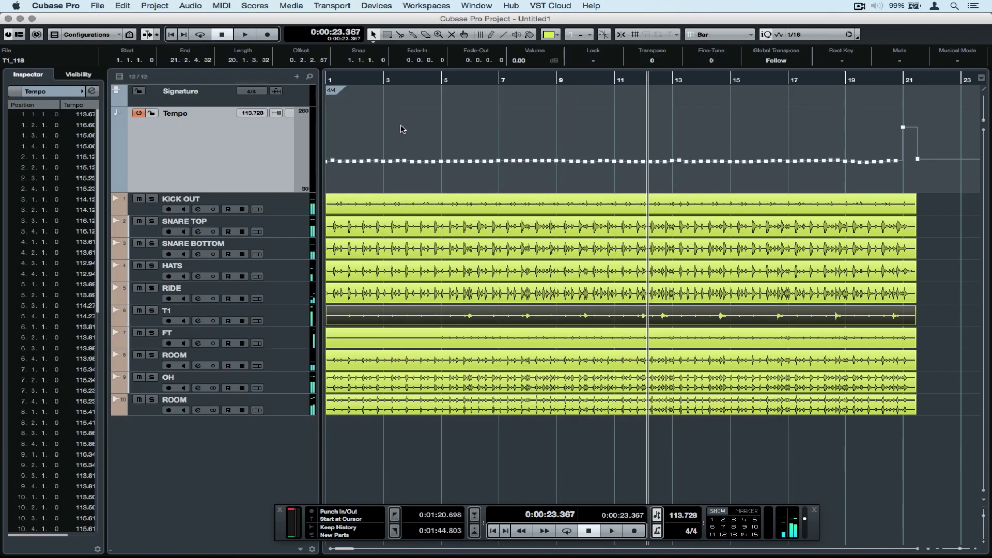
click(305, 205)
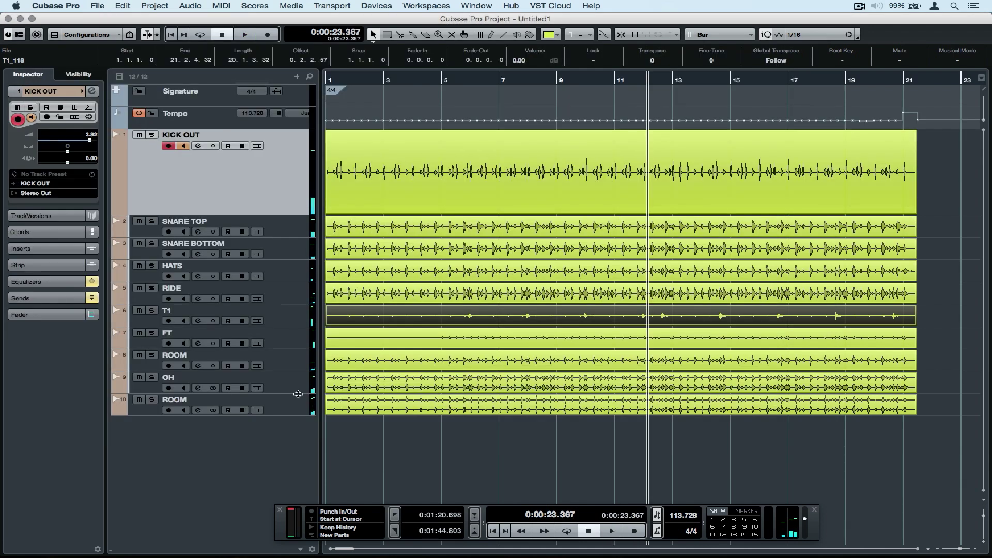
shift+click(295, 410)
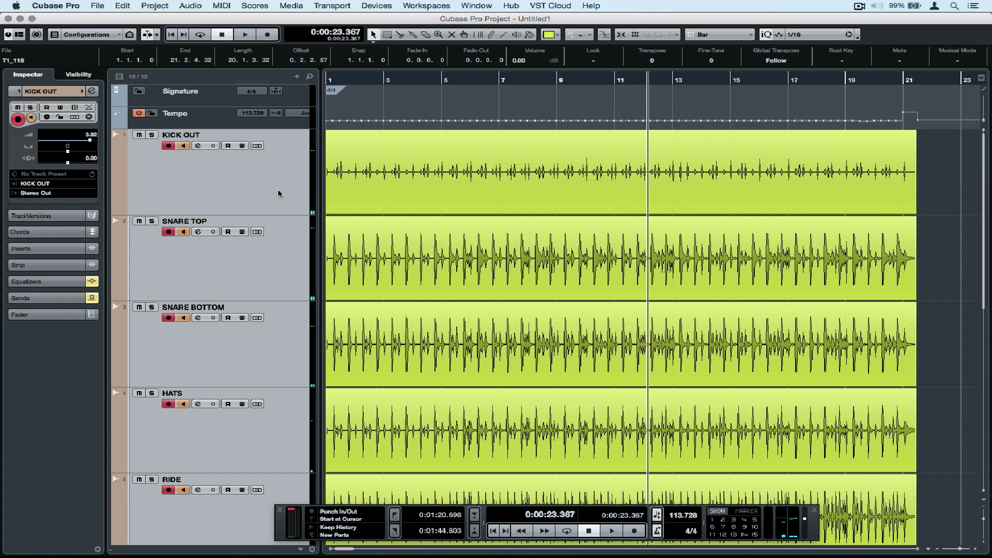
right_click(278, 194)
click(320, 252)
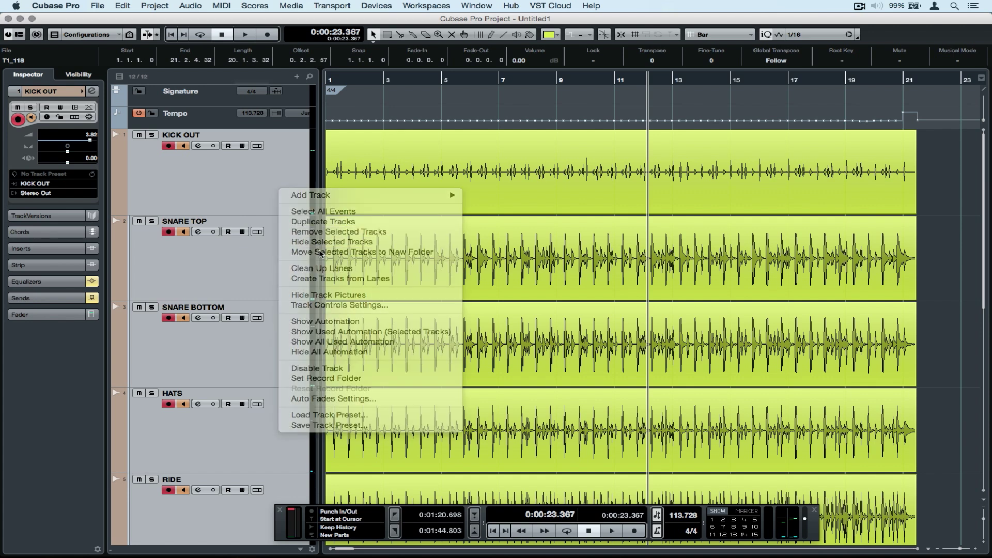
Name the folder DRUMS, enable its group editing, and select all the drum events
double_click(190, 135)
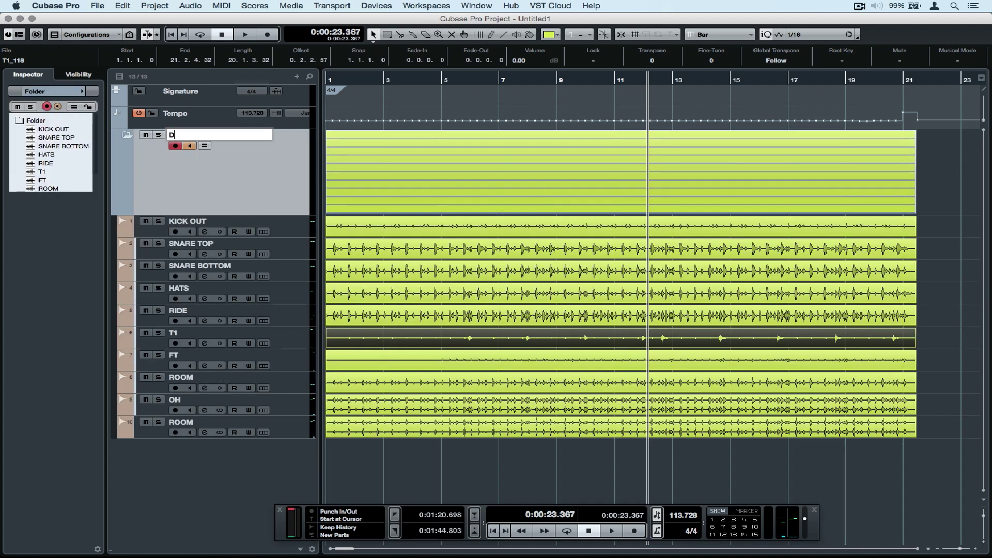
key(Return)
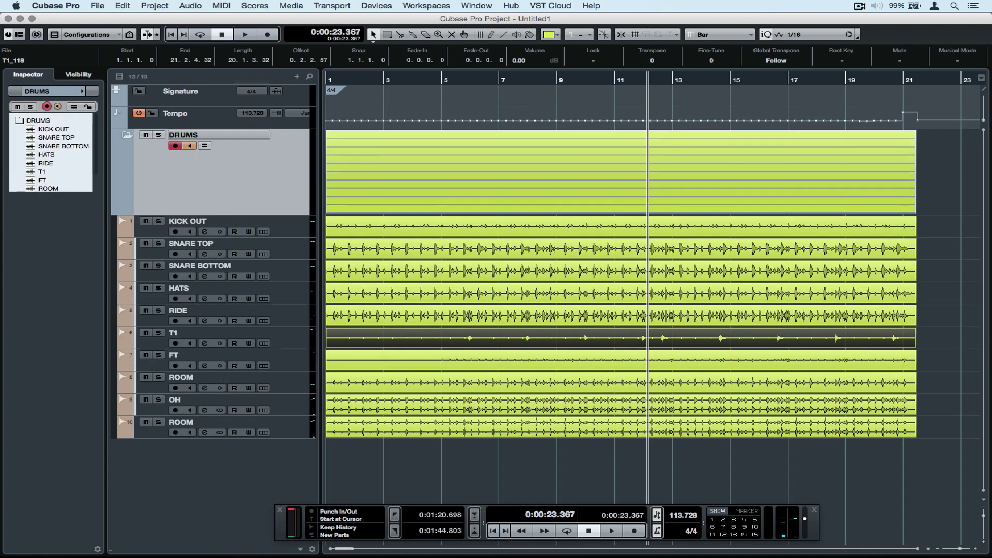
click(205, 146)
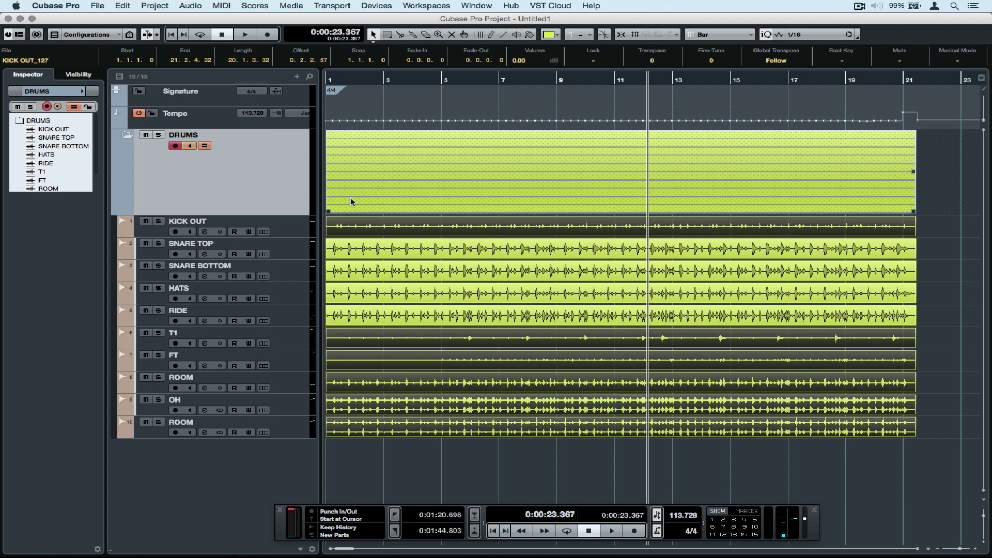
click(391, 249)
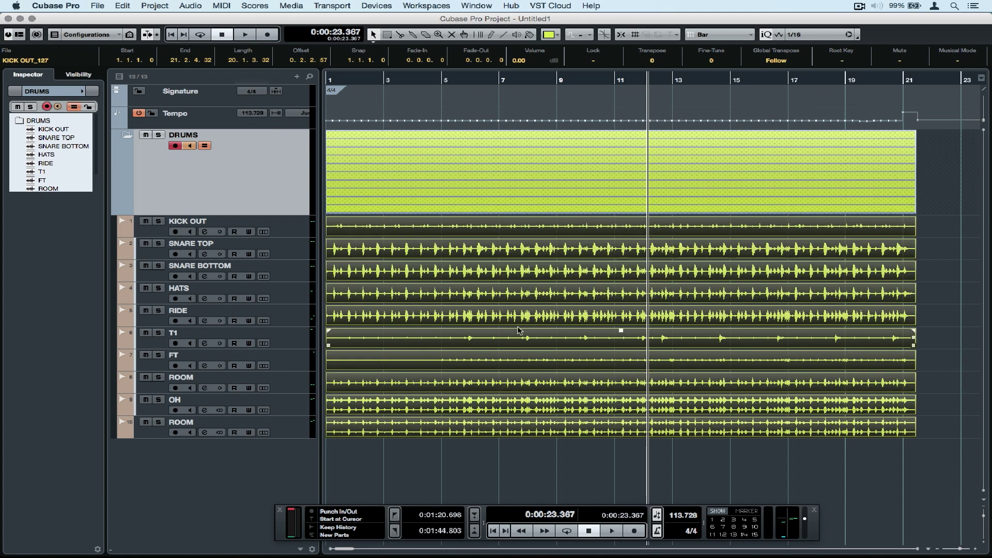
In the Quantize Panel, clear SNARE BOTTOM's priority stars and give FT five stars
click(859, 35)
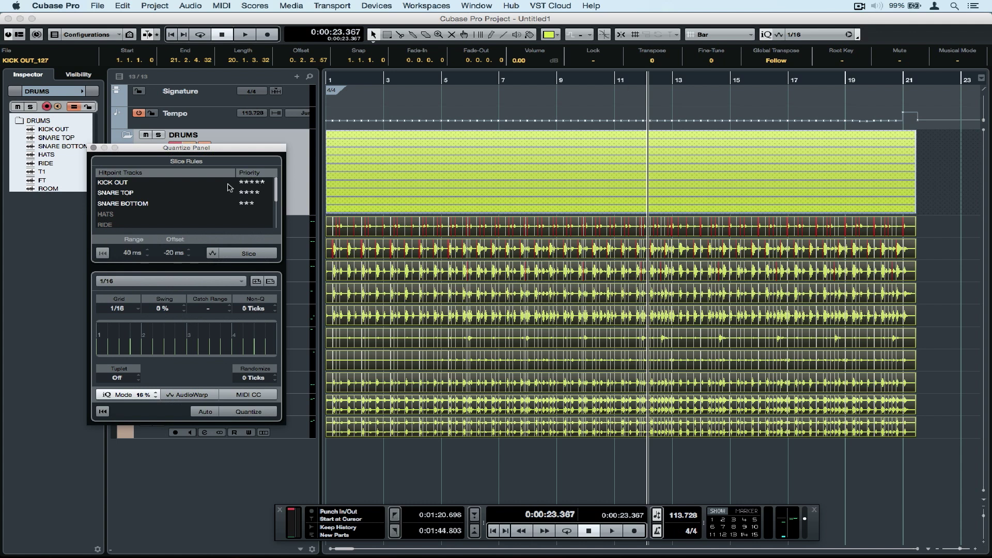
drag(245, 206, 230, 207)
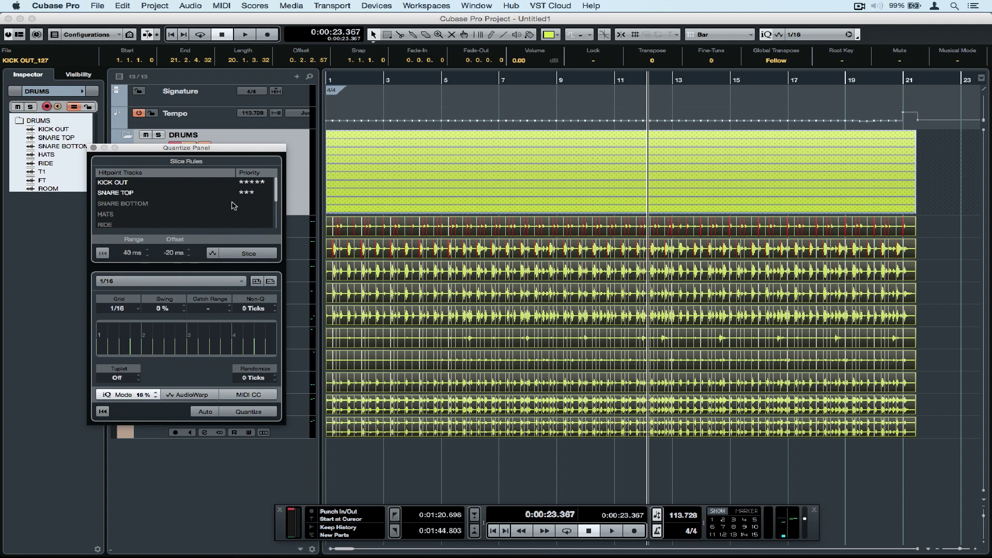
scroll(233, 206, down, 3)
drag(241, 209, 264, 214)
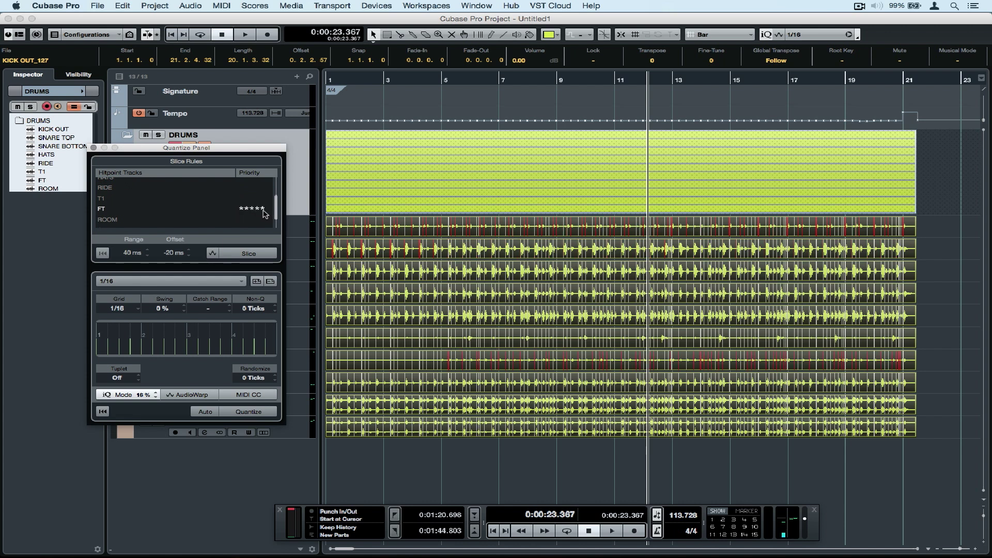
Give T1 four-star hitpoint priority while zooming in on the drum hits, then slice the events
key(h)
key(h)
key(h)
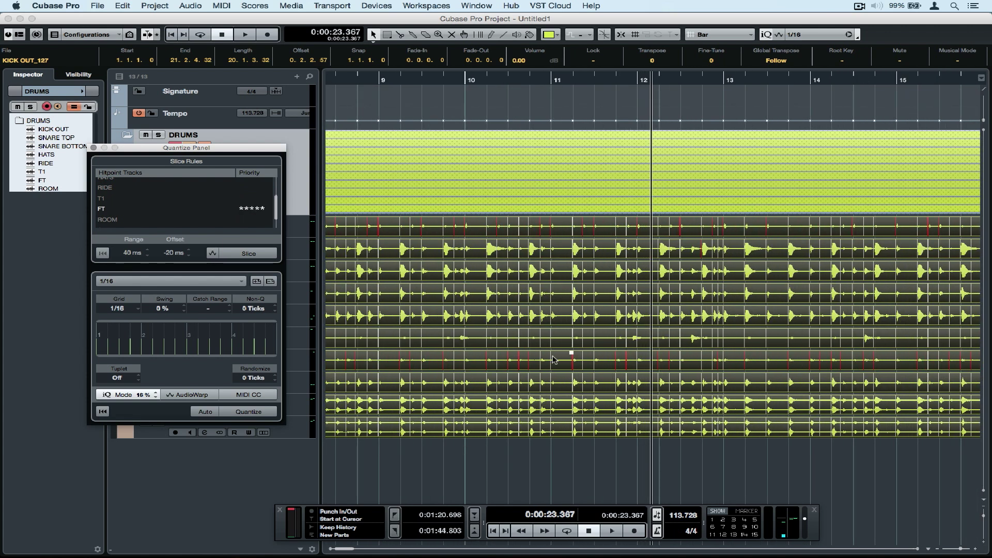
click(246, 200)
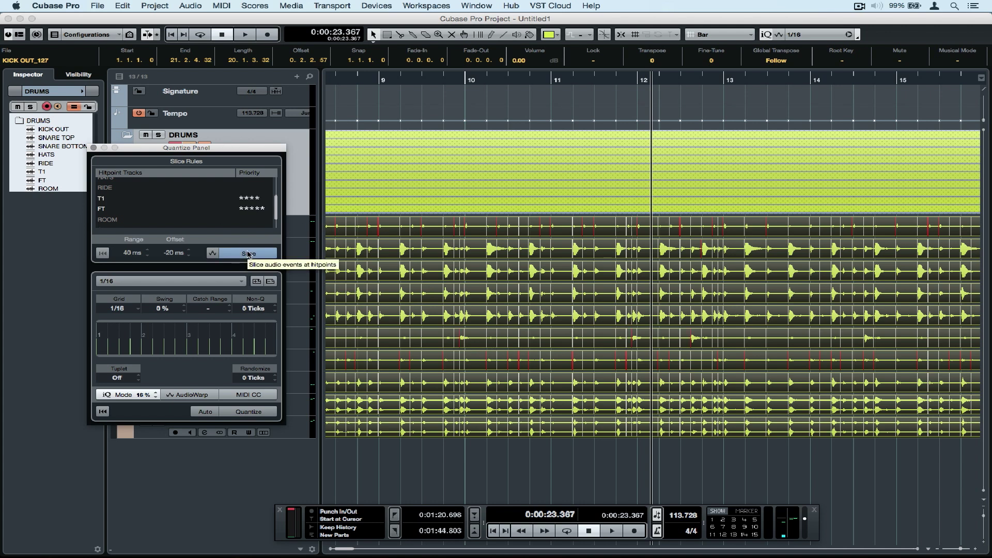
key(h)
key(h)
key(h)
key(h)
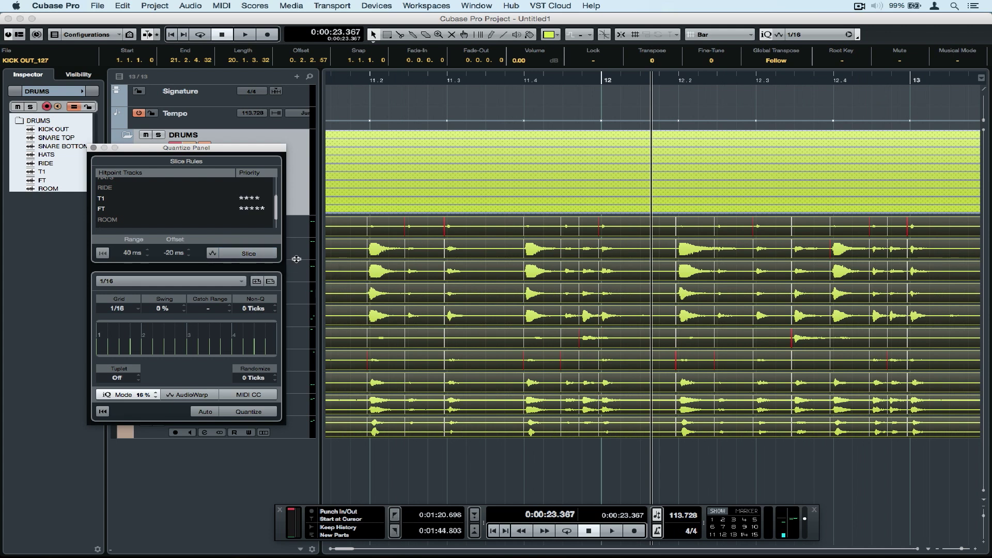
click(249, 254)
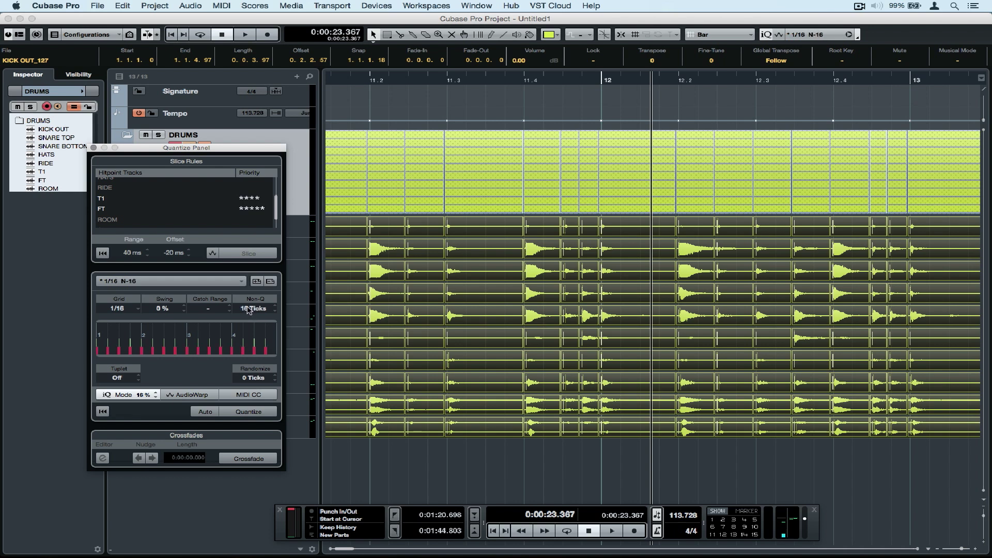
Quantise the sliced drum events to the 1/16 grid with 16-tick Non-Q
click(252, 413)
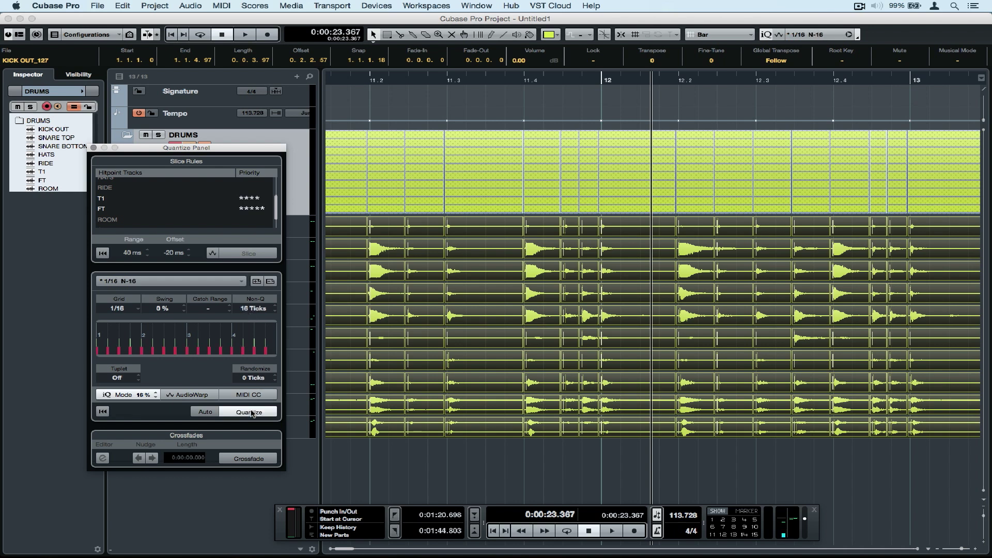
Fill the slice gaps with 0.030 crossfades and listen back to the whole drum take
click(246, 459)
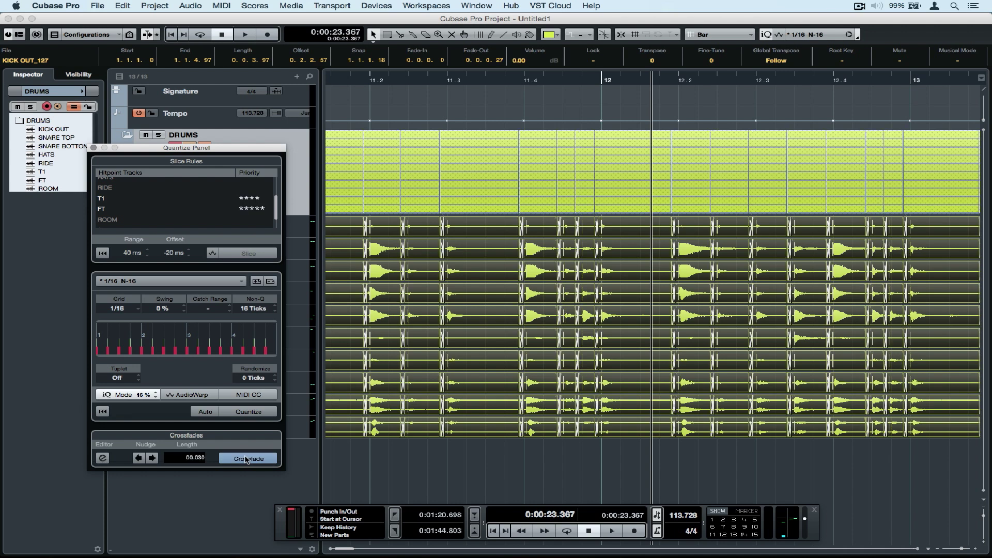
key(space)
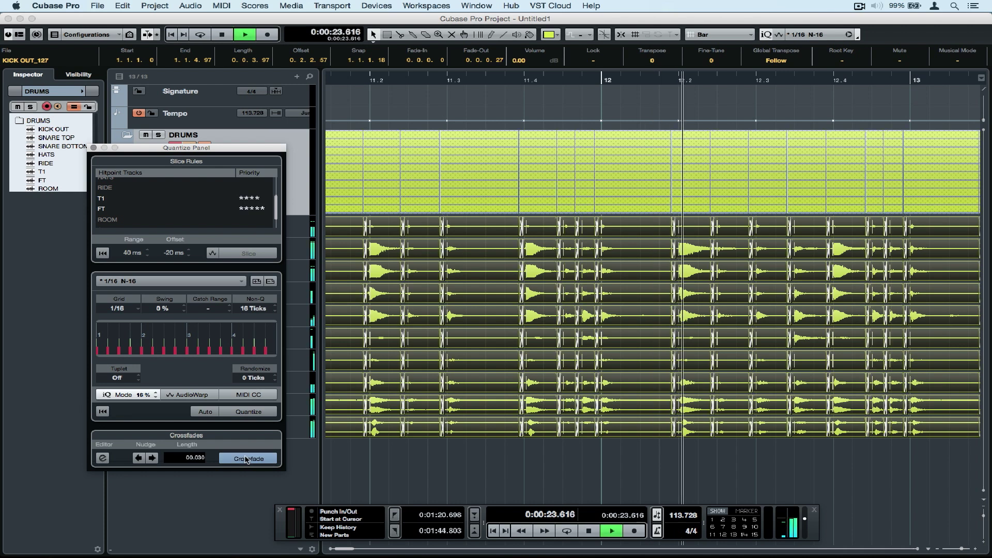
key(g)
key(g)
key(g)
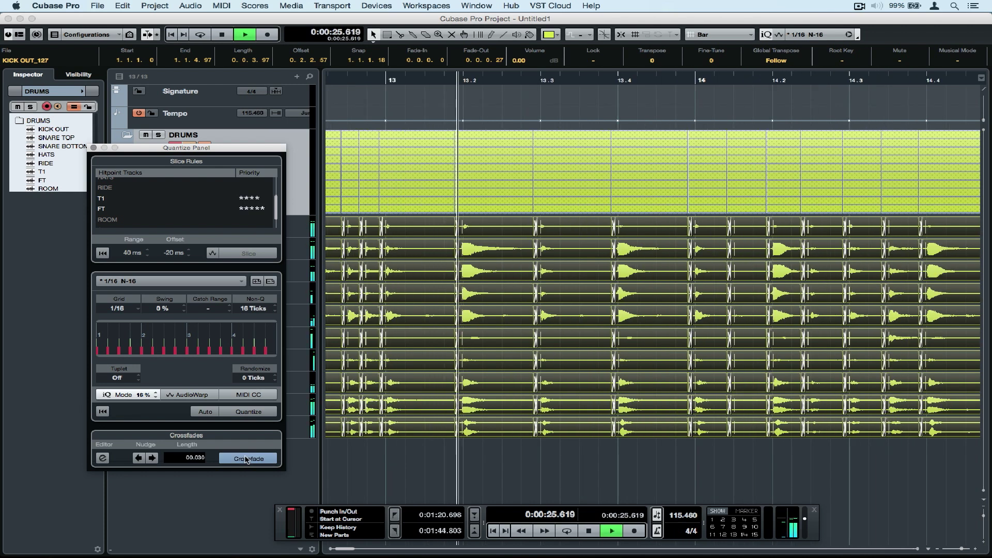
key(g)
key(g)
key(g)
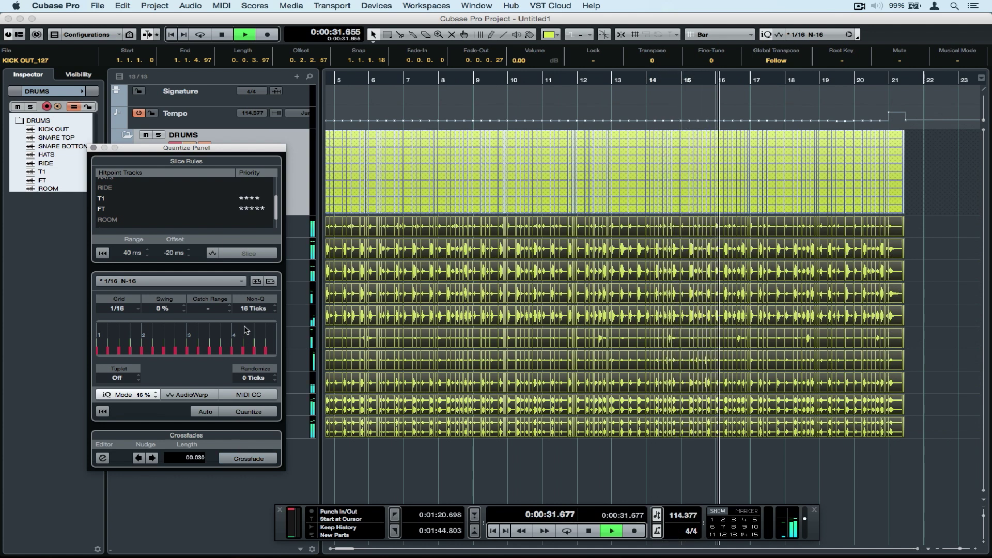
key(space)
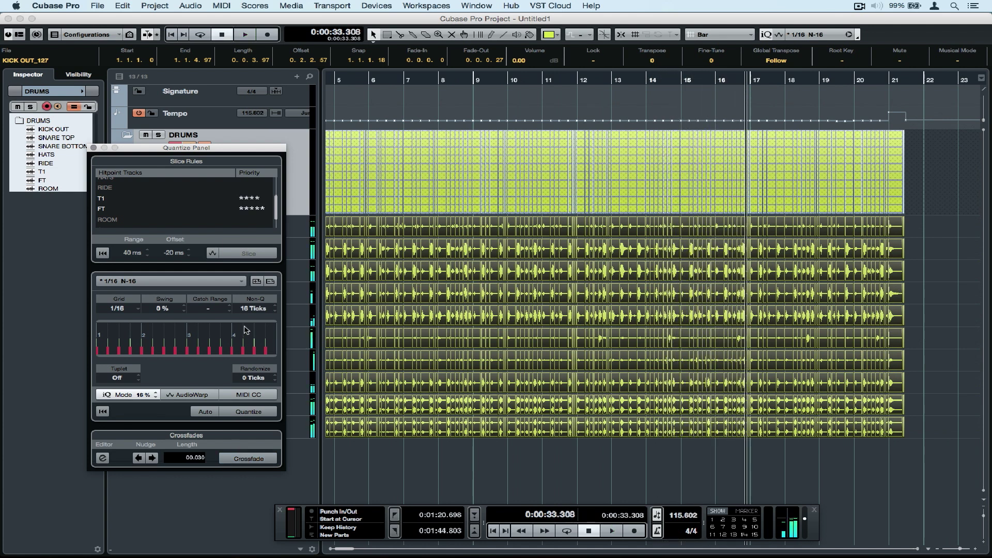